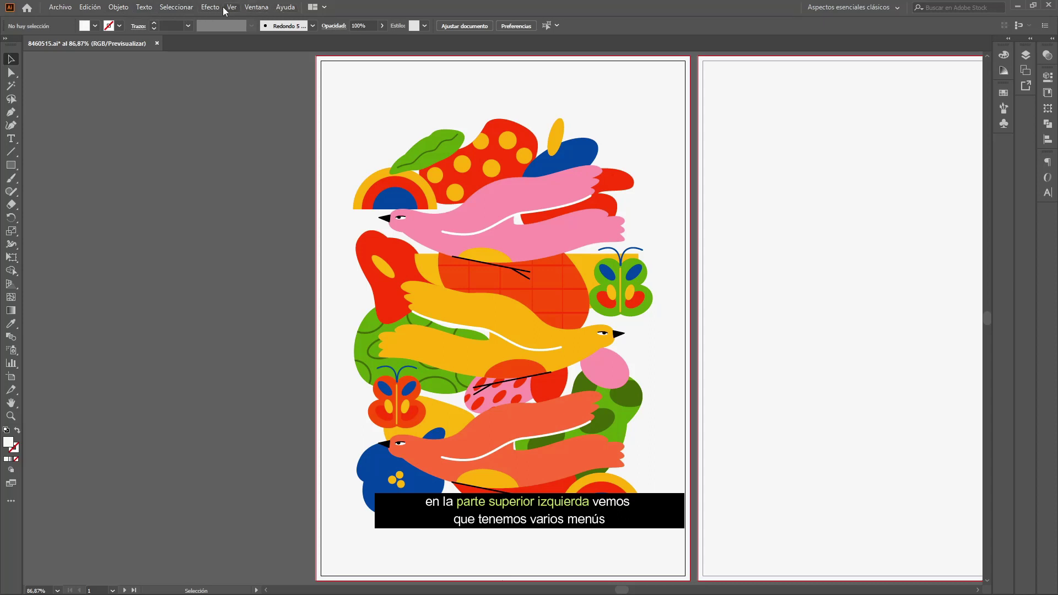
click(67, 8)
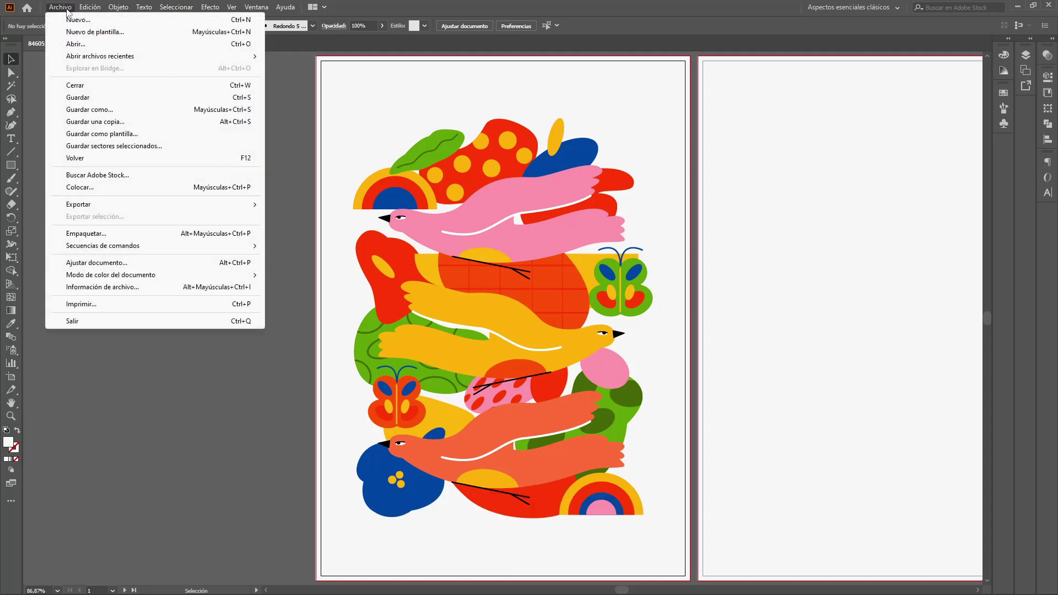
click(154, 44)
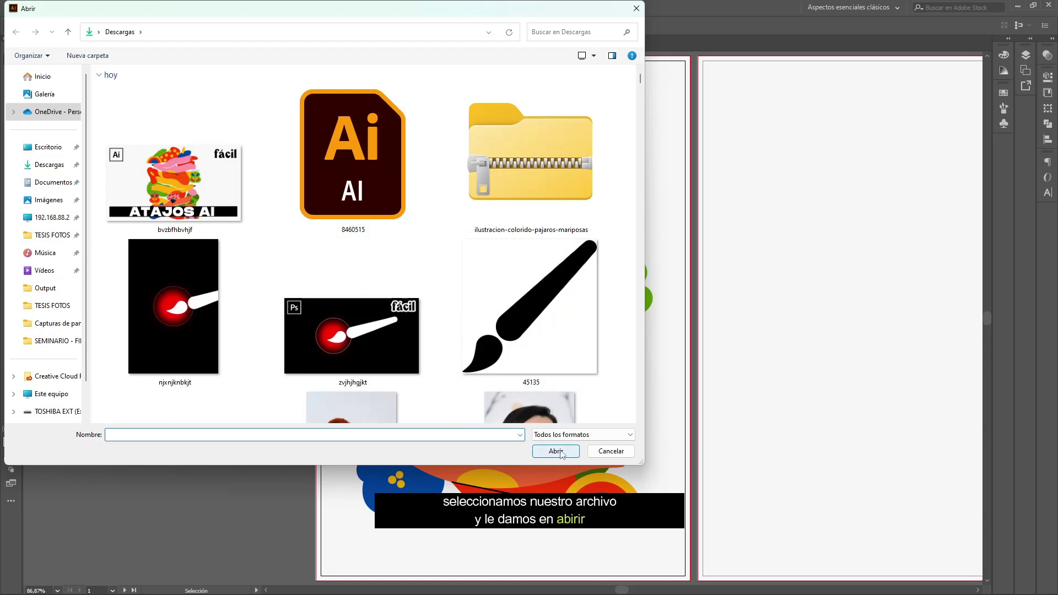
click(595, 453)
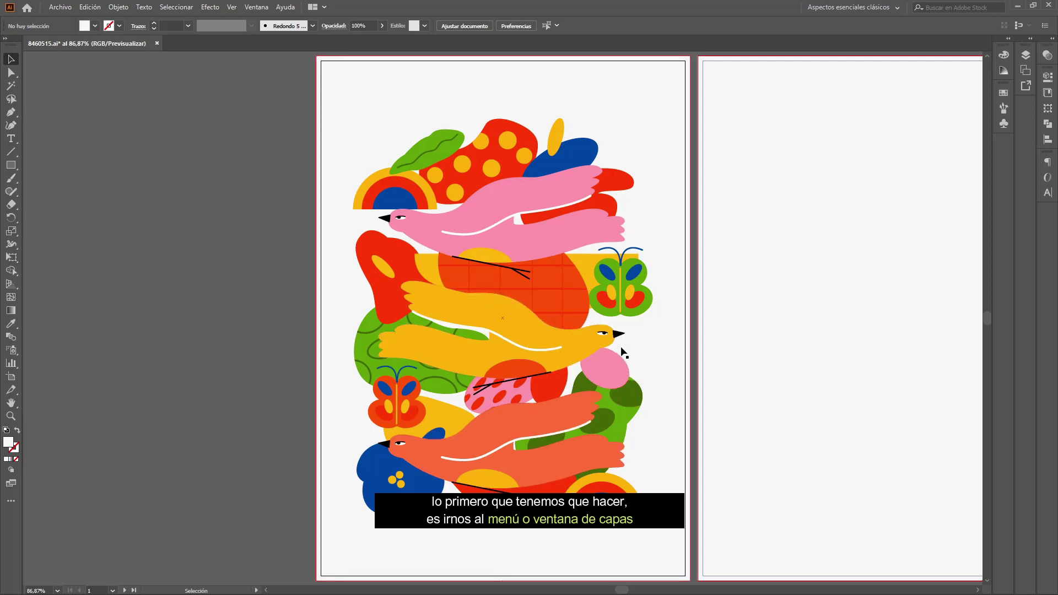
Step: Display the document's layer list with the contents of the PRINT layer
click(1031, 40)
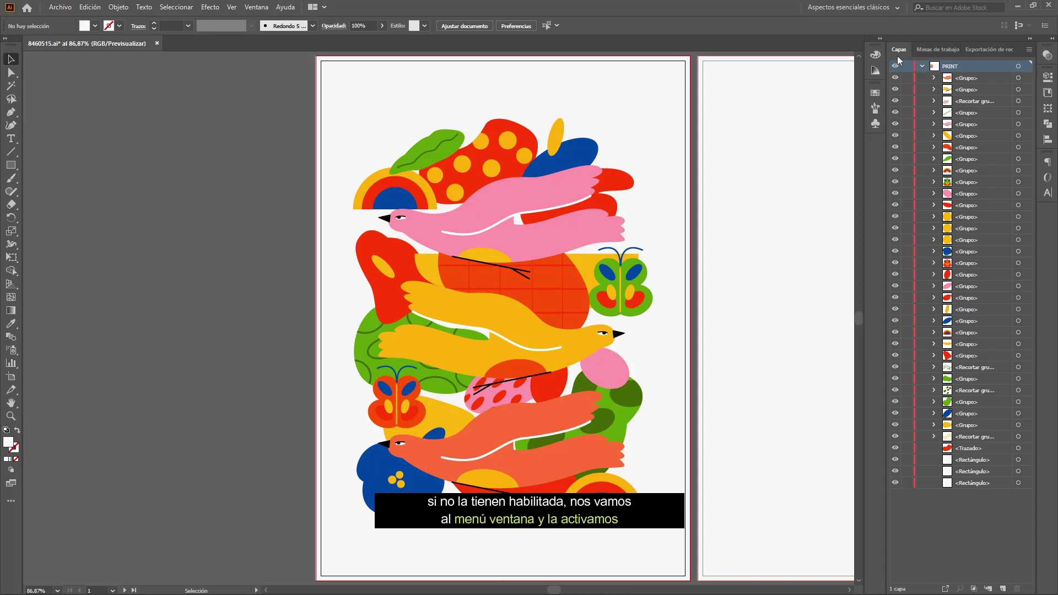
click(257, 8)
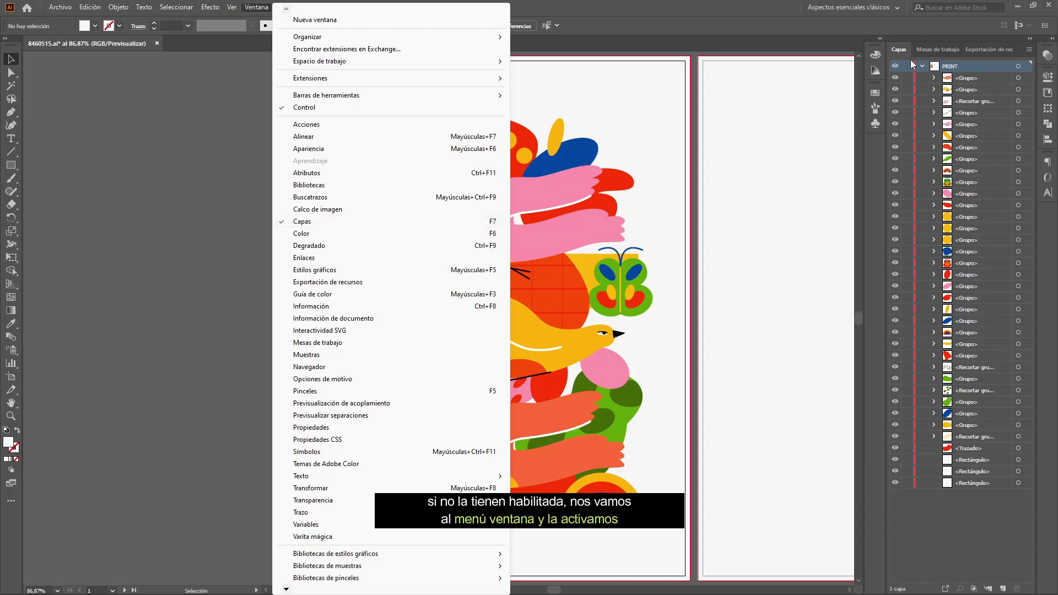
click(902, 48)
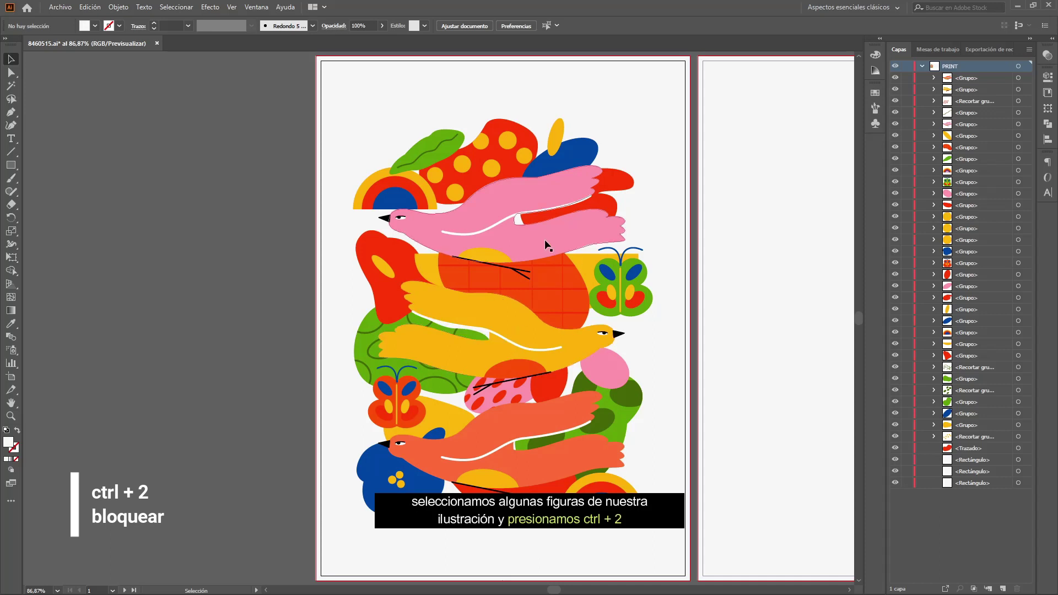
Step: Lock the upper blue oval, the pink circle and the upper rainbow of the illustration
click(576, 158)
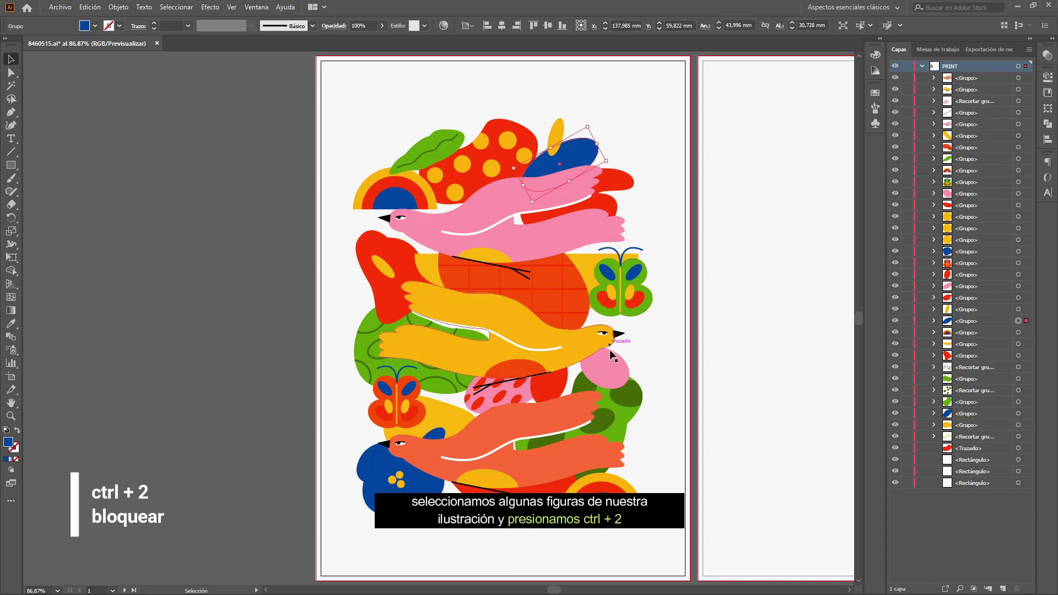
shift+click(605, 366)
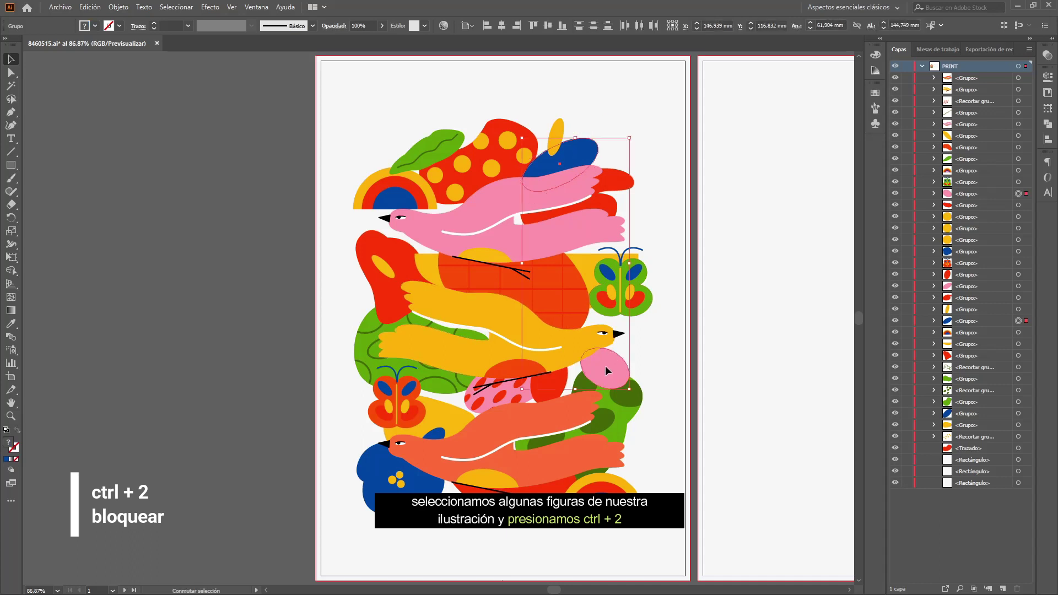
shift+click(400, 197)
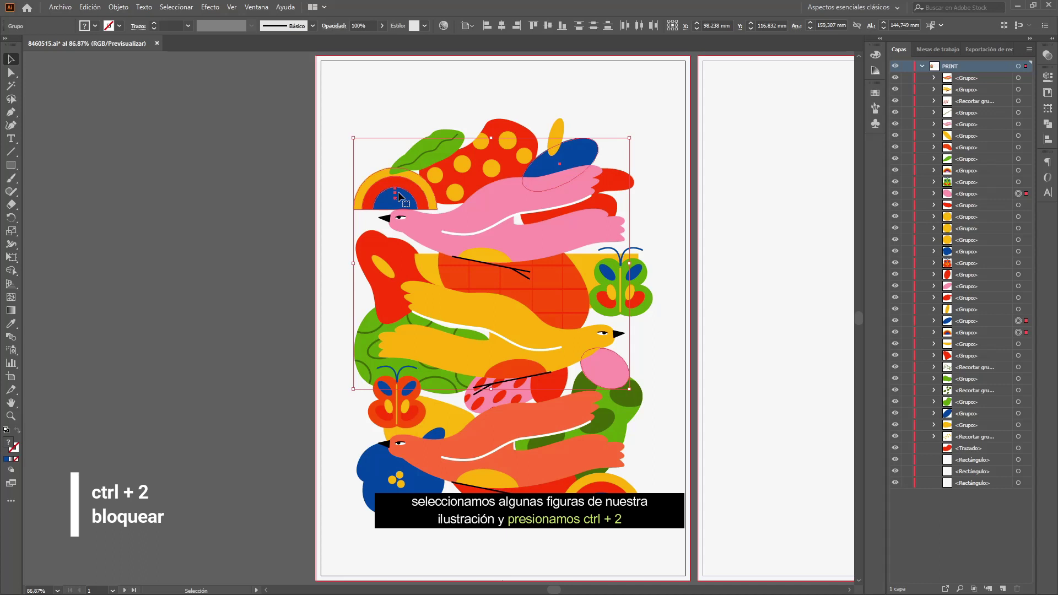
key(ctrl)
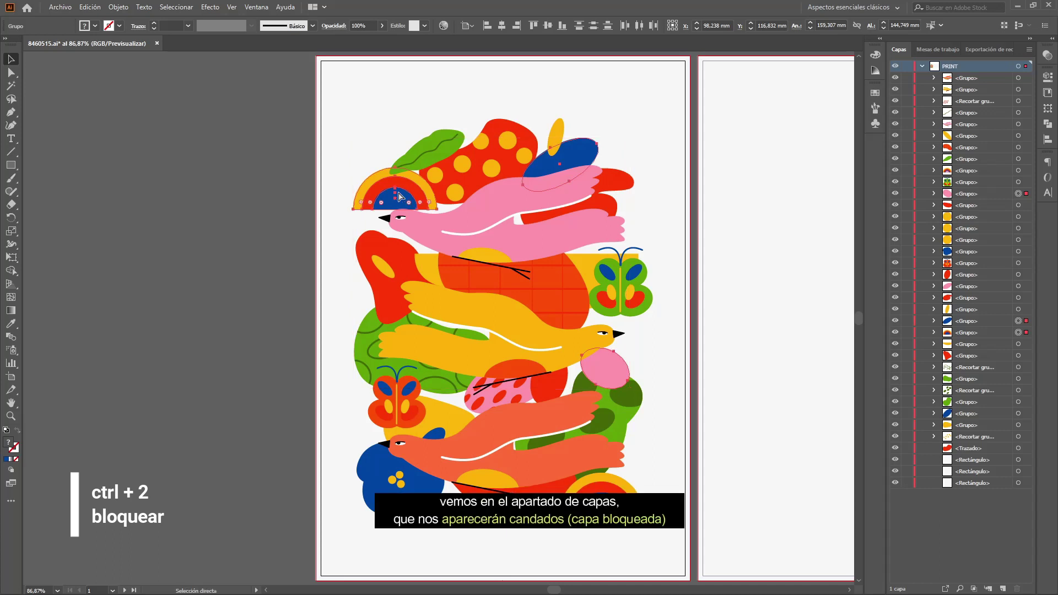
key(ctrl+2)
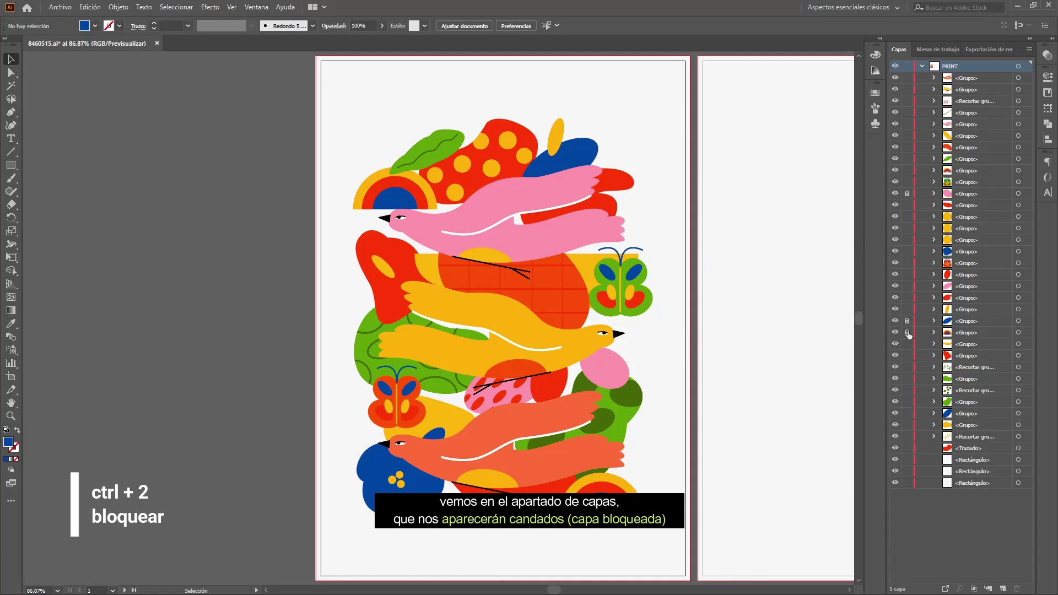
Step: Unlock all the locked shapes of the illustration and clear the selection
click(591, 154)
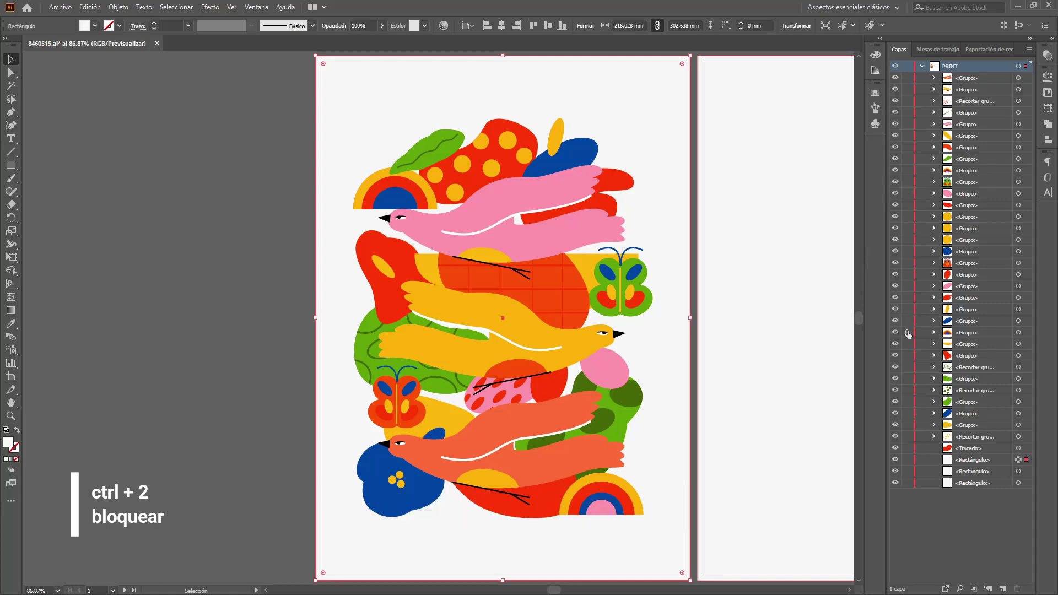
click(558, 242)
key(a)
key(ctrl+2)
key(v)
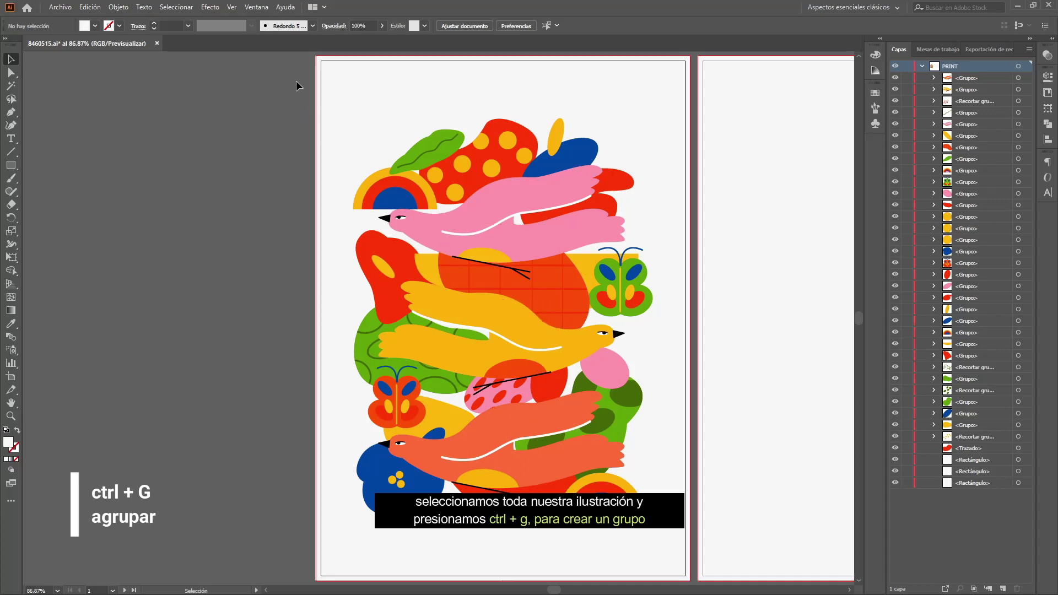
Step: Group all the shapes of the illustration on the first artboard, leaving out the background rectangle
drag(351, 114, 639, 502)
drag(652, 546, 657, 558)
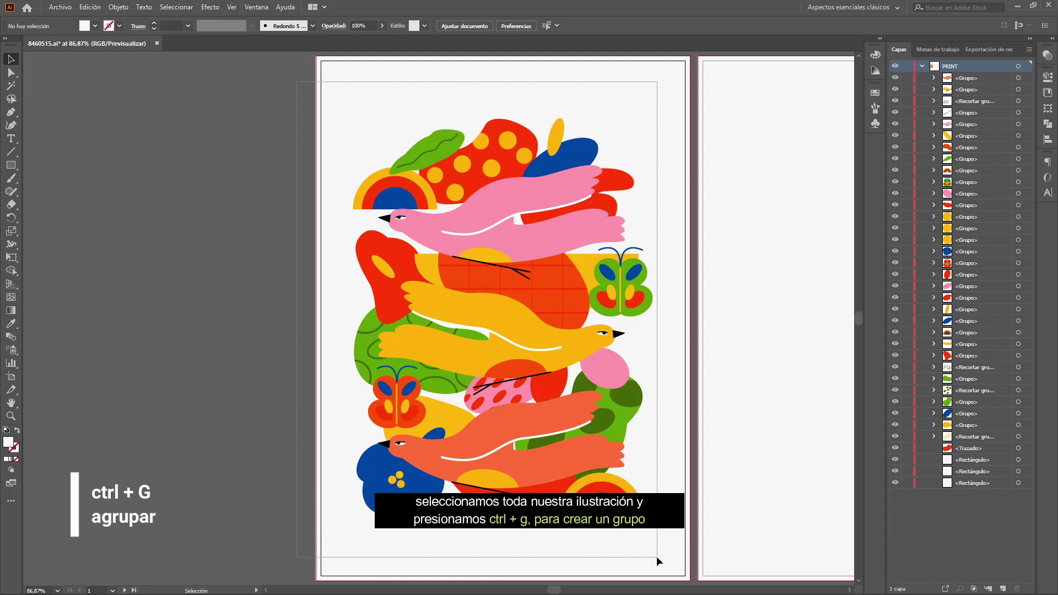
drag(657, 557, 656, 557)
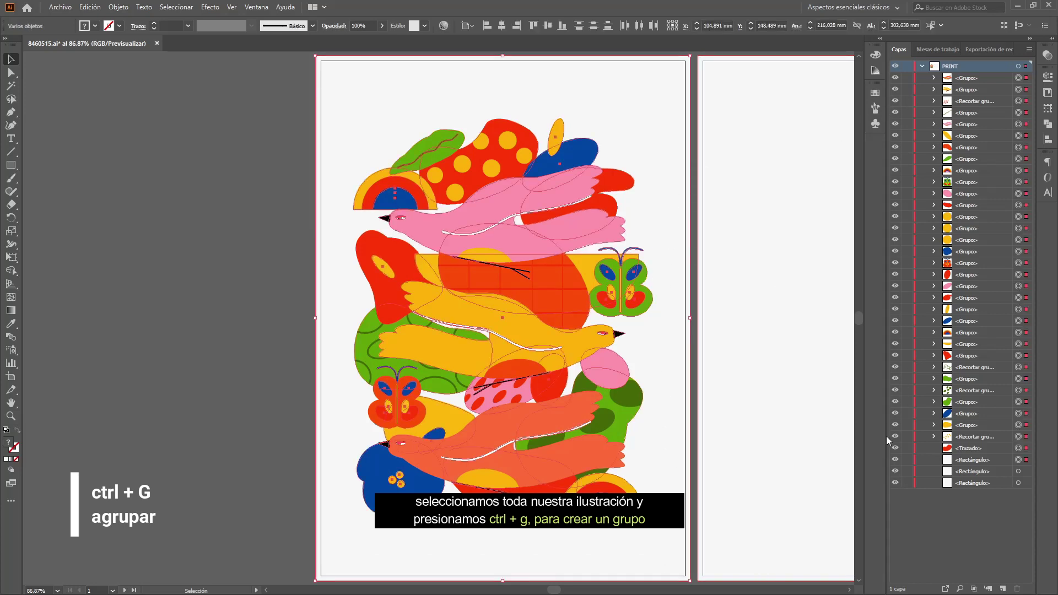
shift+click(610, 81)
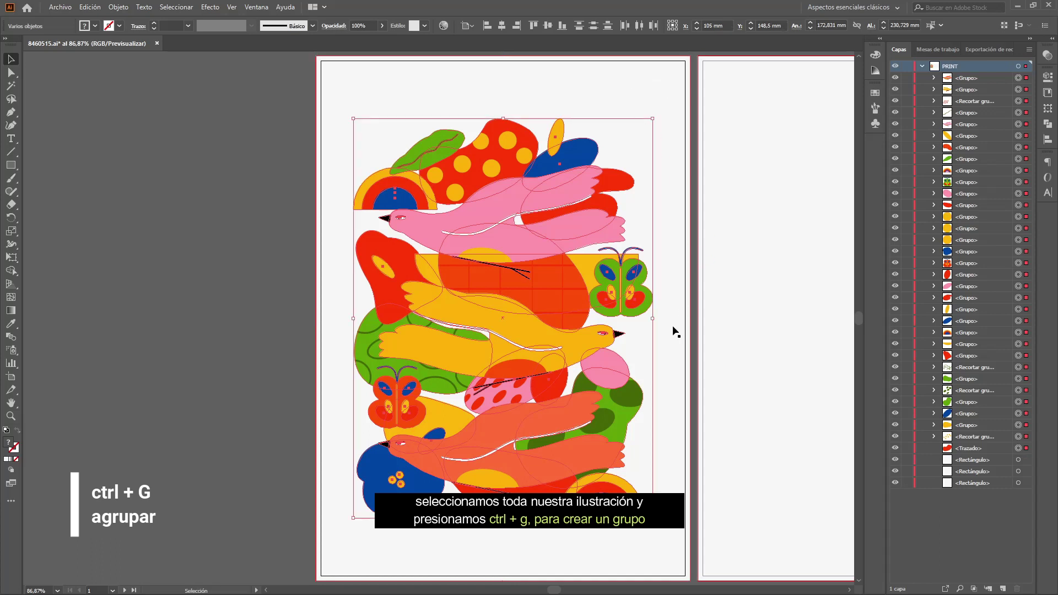
key(a)
key(ctrl+g)
key(v)
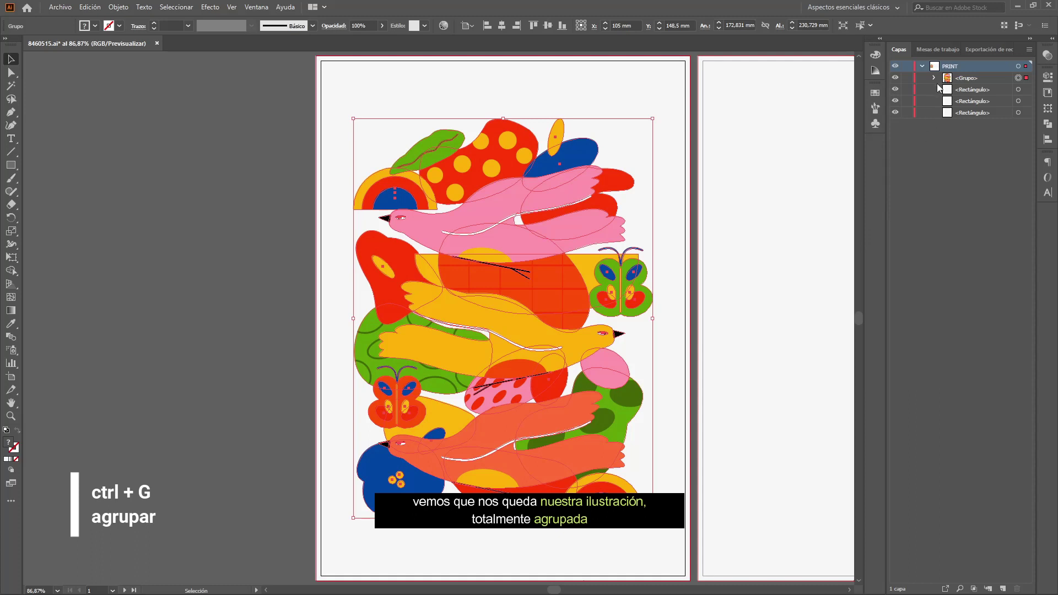
Step: Toggle the visibility of the grouped illustration to check its contents, leaving it shown
click(896, 78)
click(896, 78)
click(896, 78)
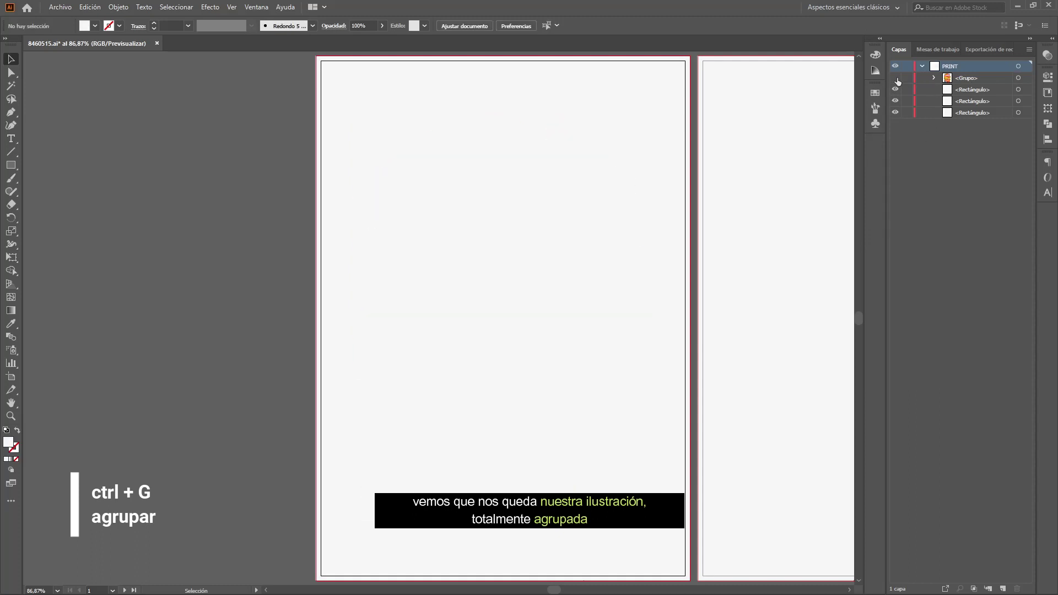
click(896, 78)
click(896, 77)
click(897, 78)
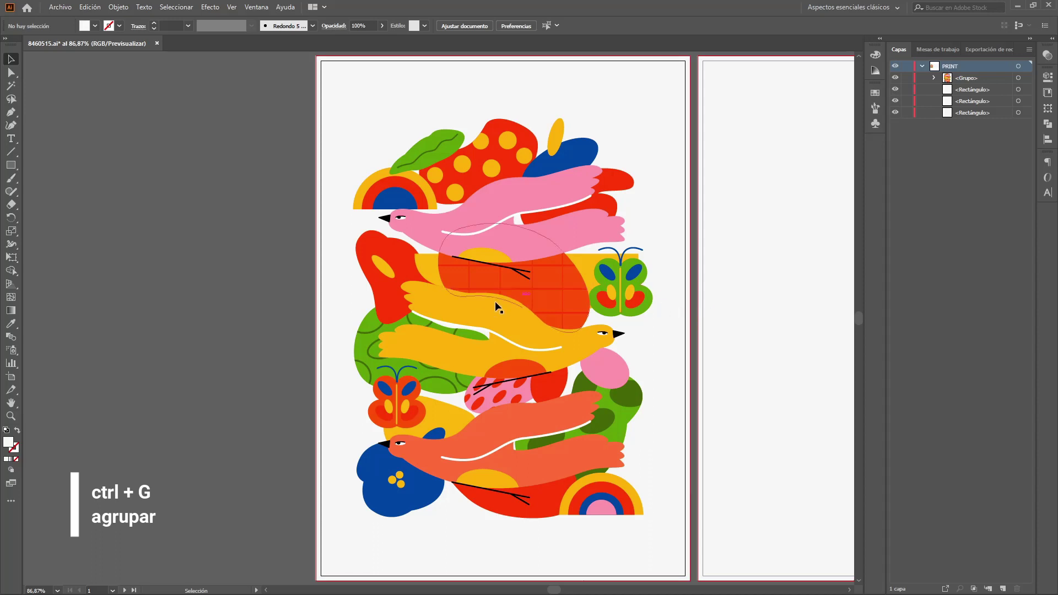
Step: Duplicate the grouped illustration onto the second artboard and scale the copy down to about 64.6 × 86.2 mm near the artboard's upper-left corner
click(500, 339)
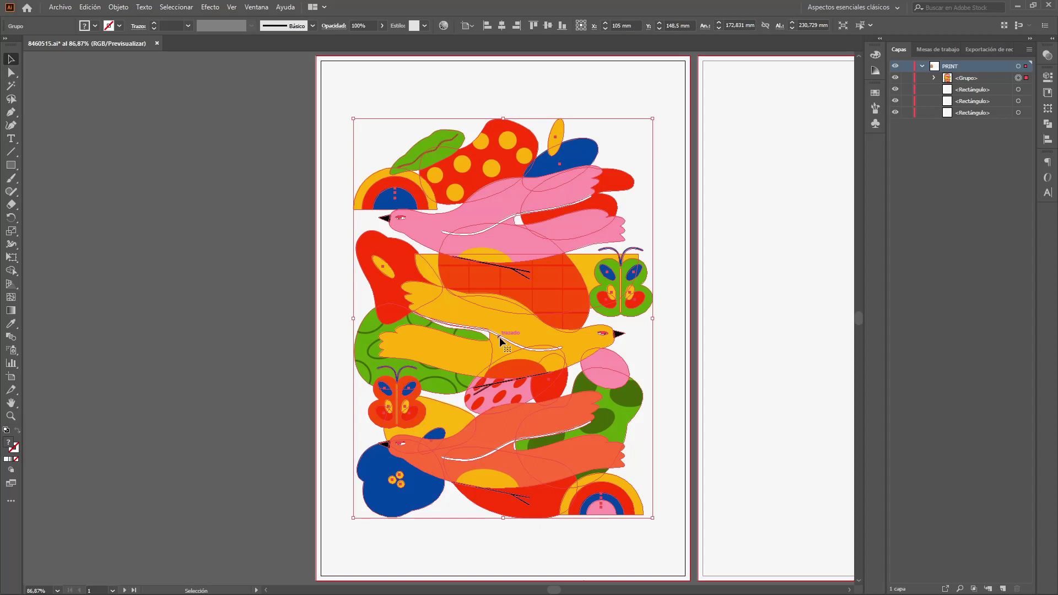
drag(554, 590, 569, 591)
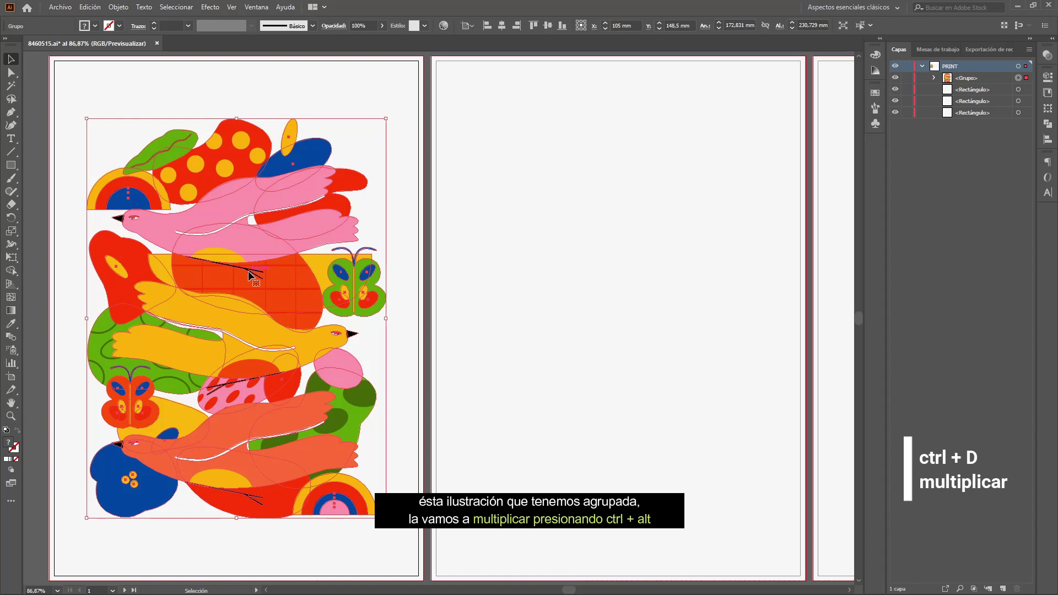
drag(249, 270, 629, 312)
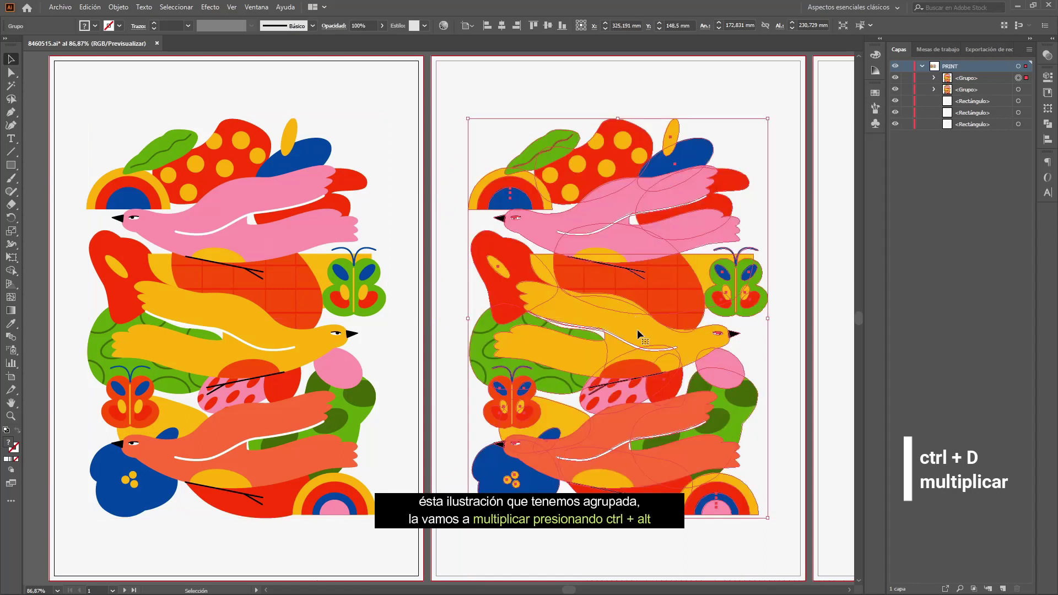
drag(766, 517, 580, 268)
Step: Duplicate the small illustration horizontally and repeat the transformation to form a row of three across the second artboard
drag(550, 227, 633, 189)
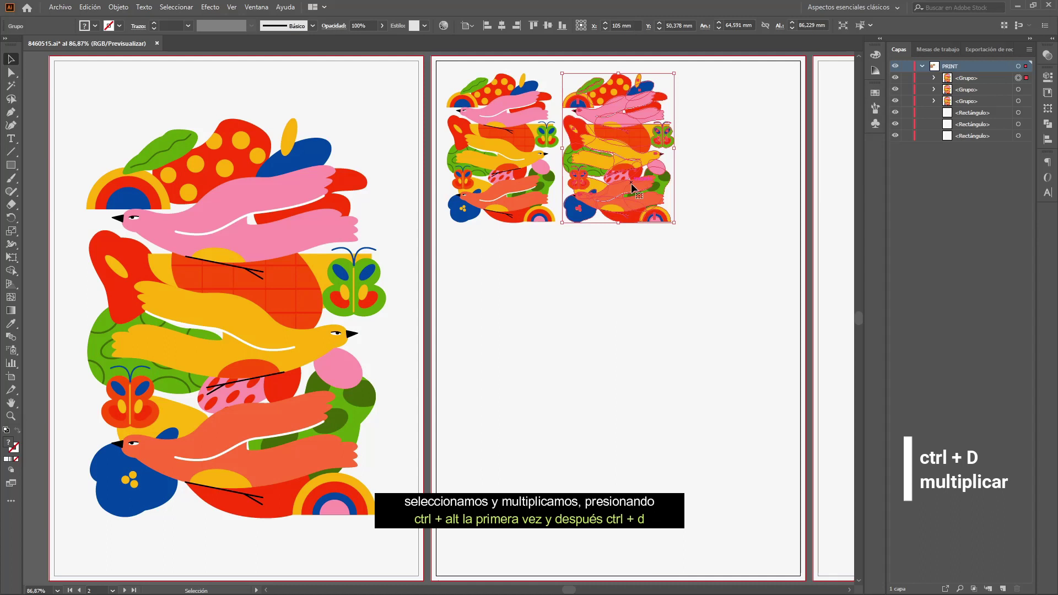
key(ctrl)
key(ctrl+d)
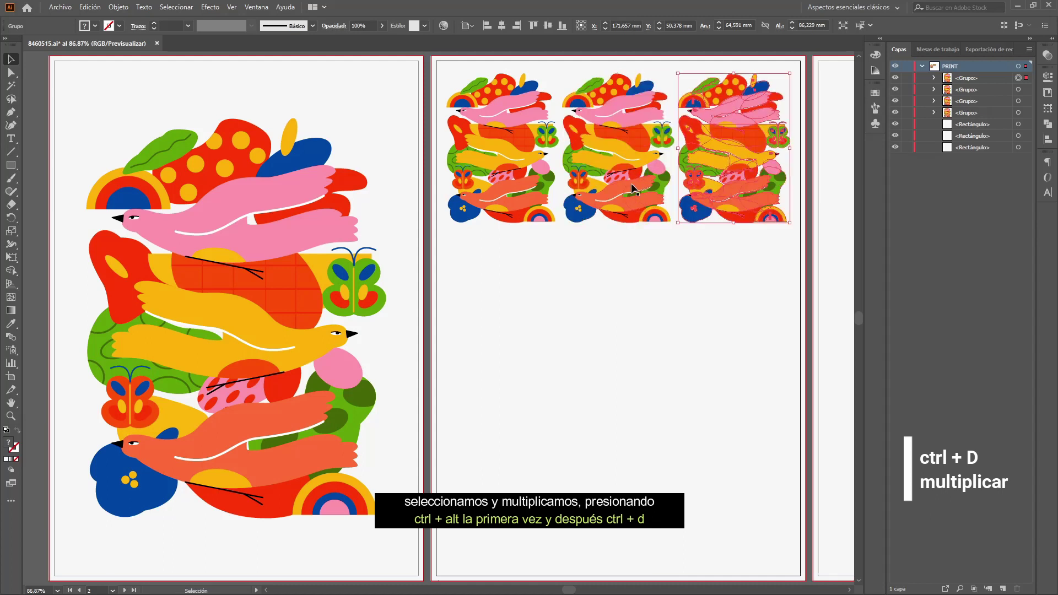
Step: Duplicate the row of three illustrations downward and repeat the transformation to build a three-by-three grid
shift+click(631, 183)
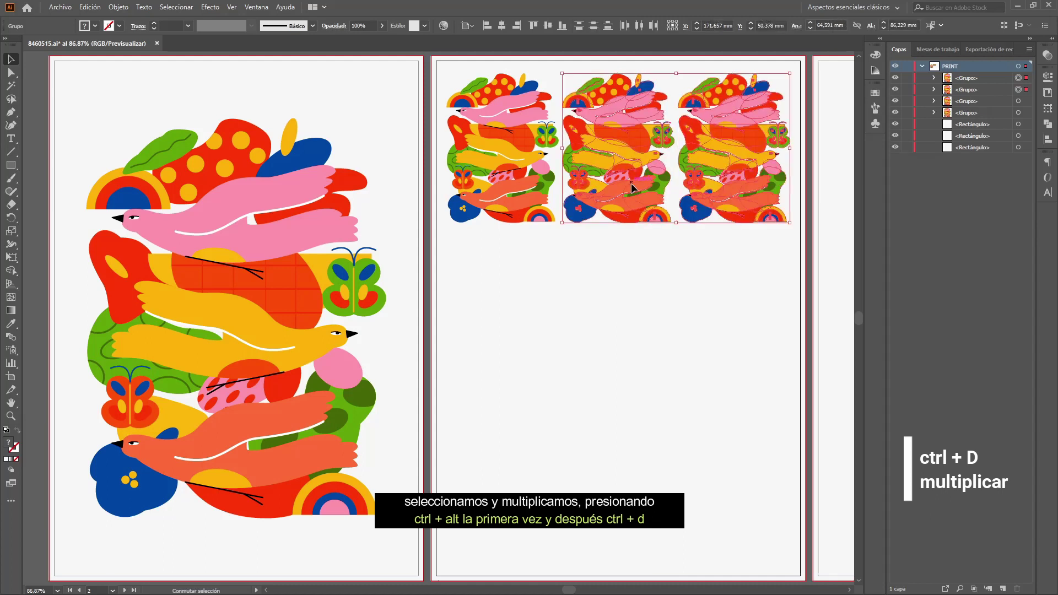
shift+click(522, 182)
drag(602, 134, 597, 292)
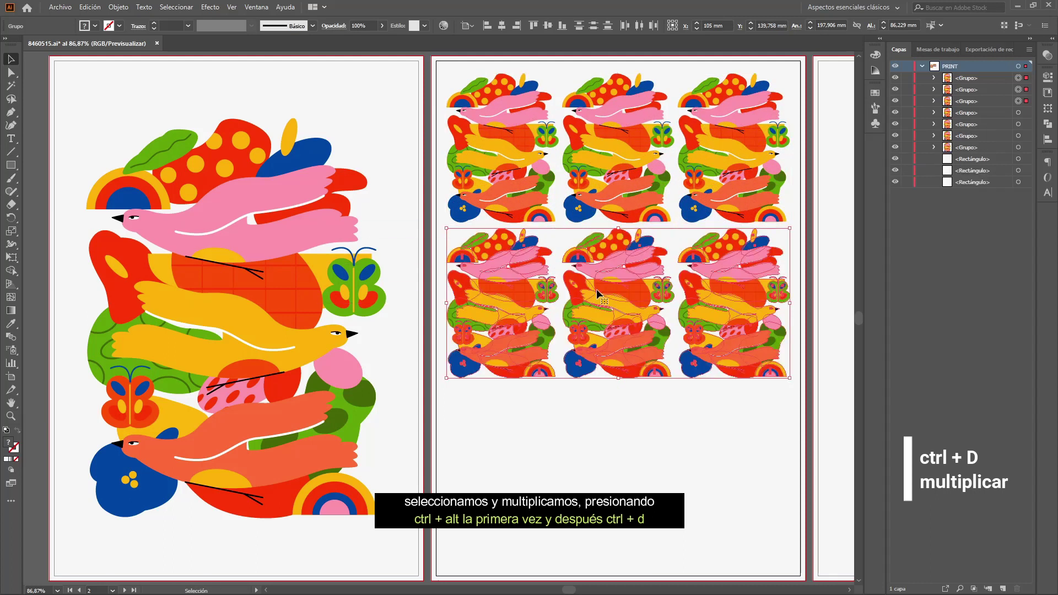
key(ctrl)
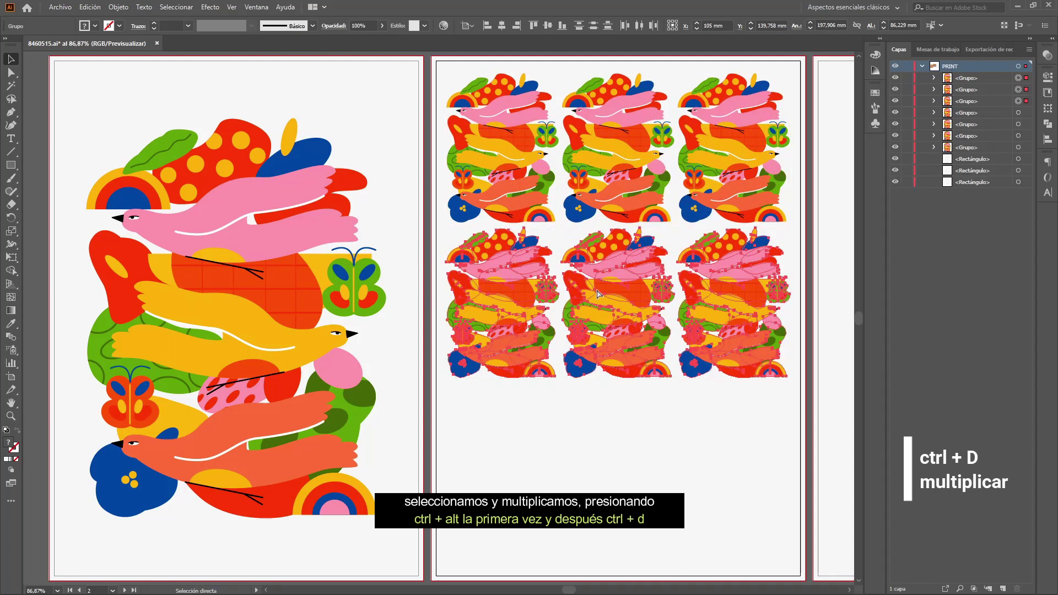
key(ctrl+d)
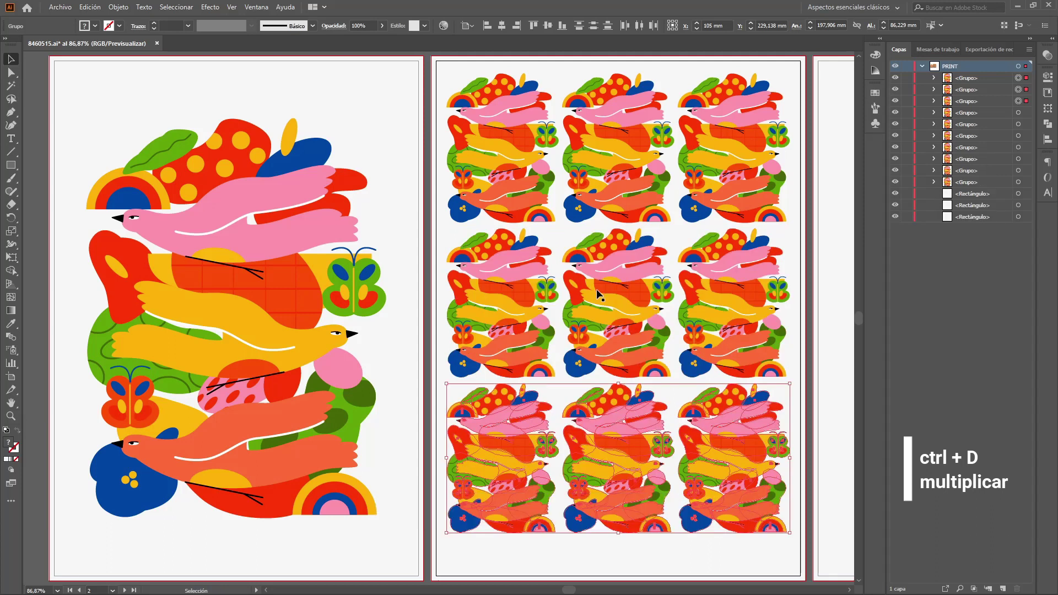
Step: Group the nine small illustrations and center the group vertically on the second artboard
click(431, 72)
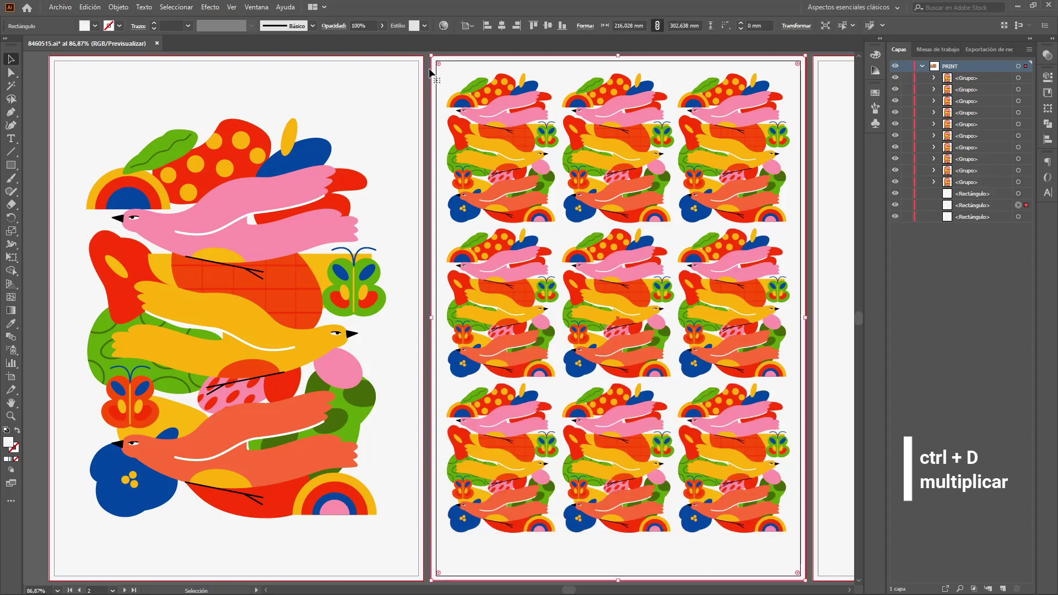
drag(430, 70, 740, 548)
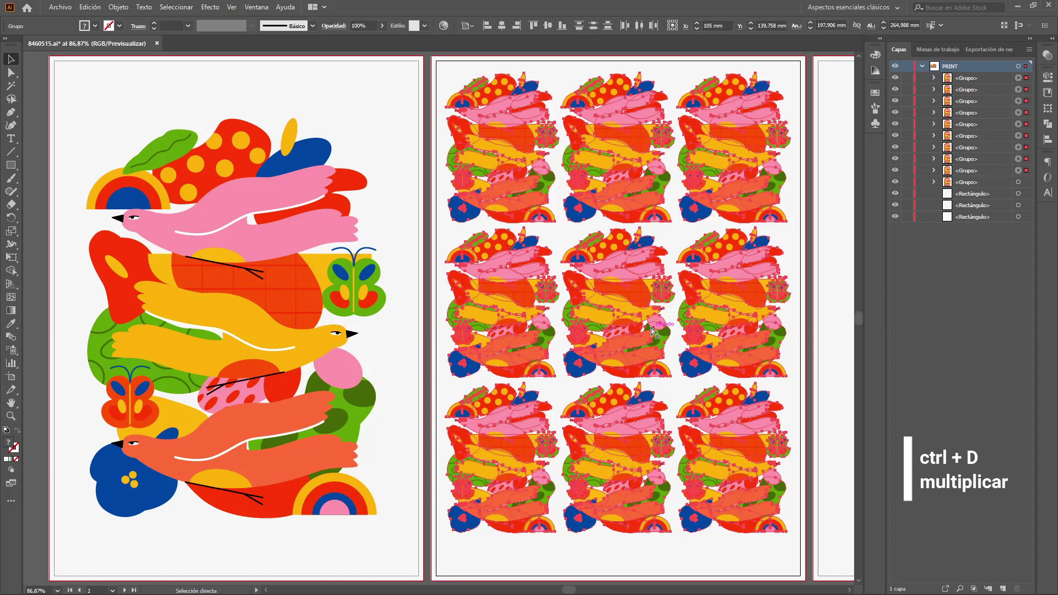
key(ctrl+g)
click(547, 25)
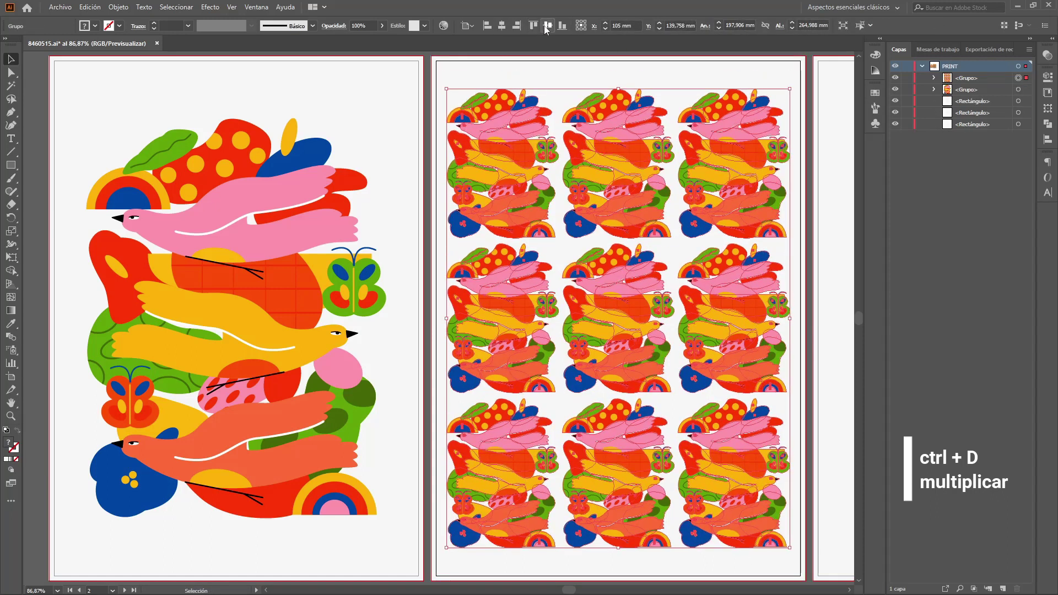
click(33, 316)
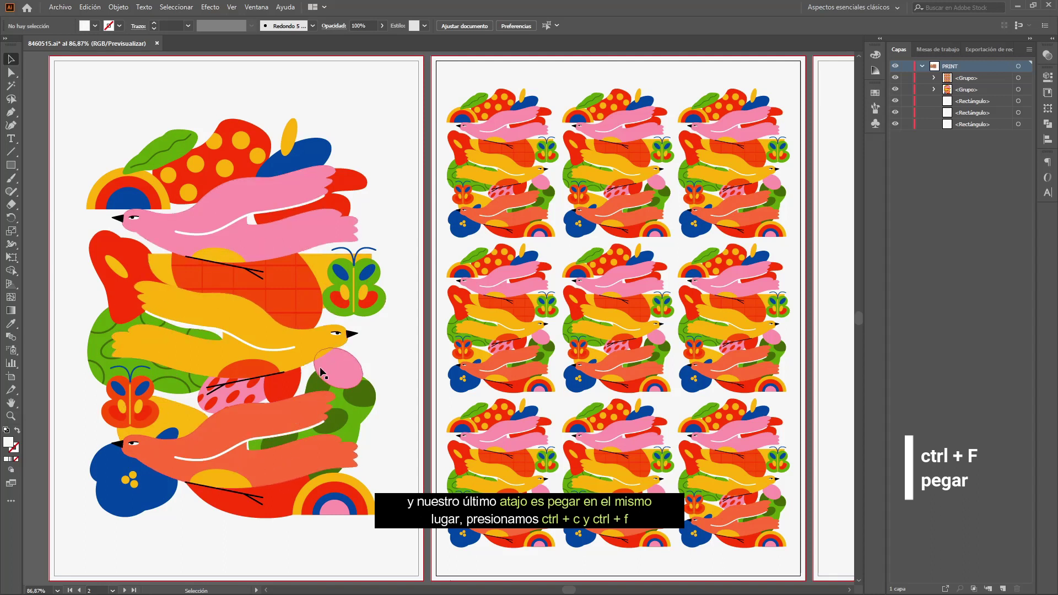
Step: Copy the large illustration from the first artboard and paste it in front at the same position on the third artboard
click(255, 338)
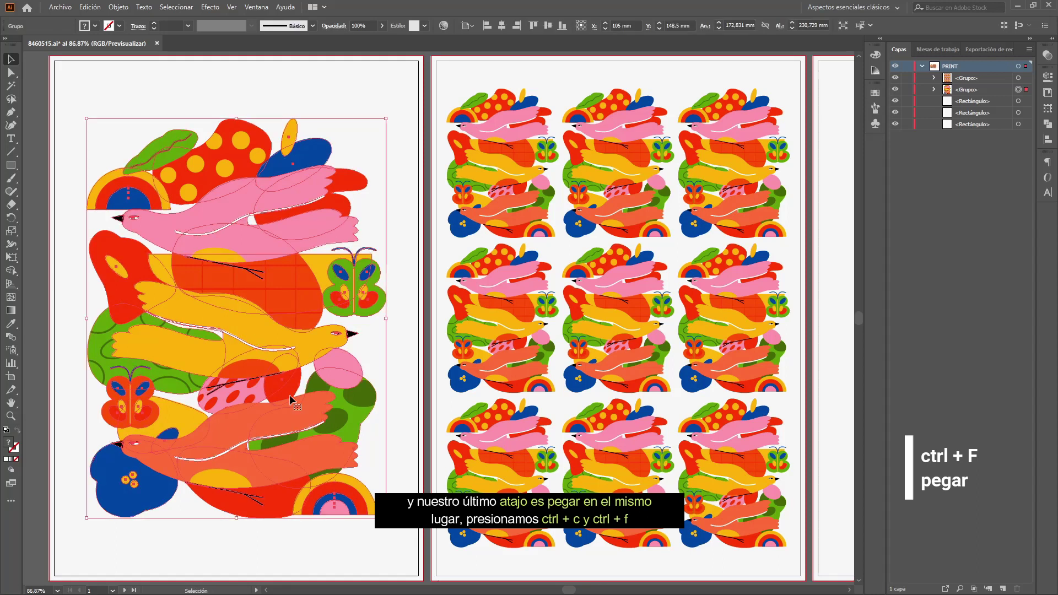
drag(572, 591, 595, 591)
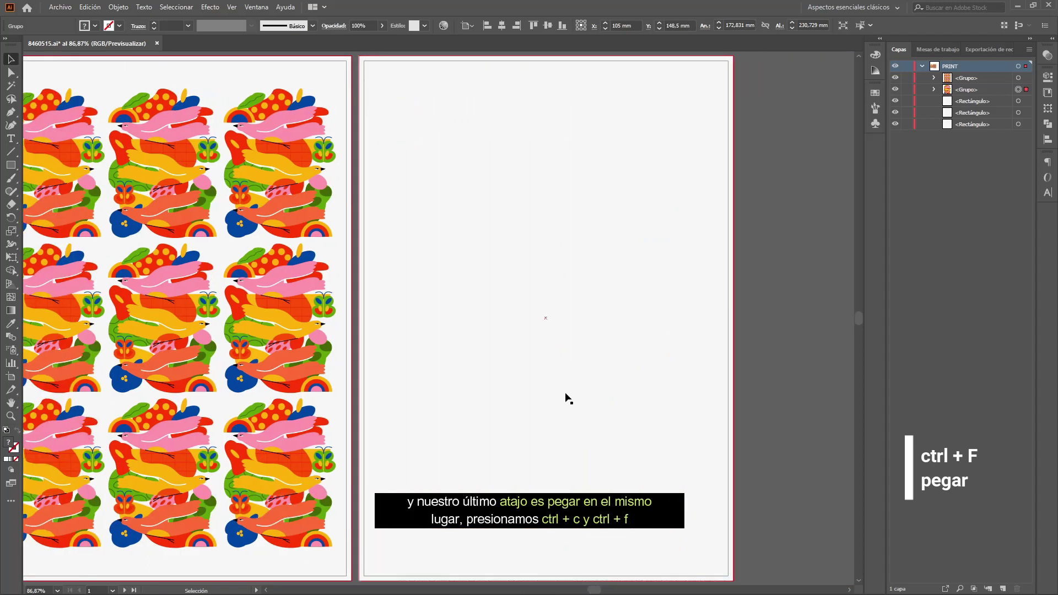
click(508, 463)
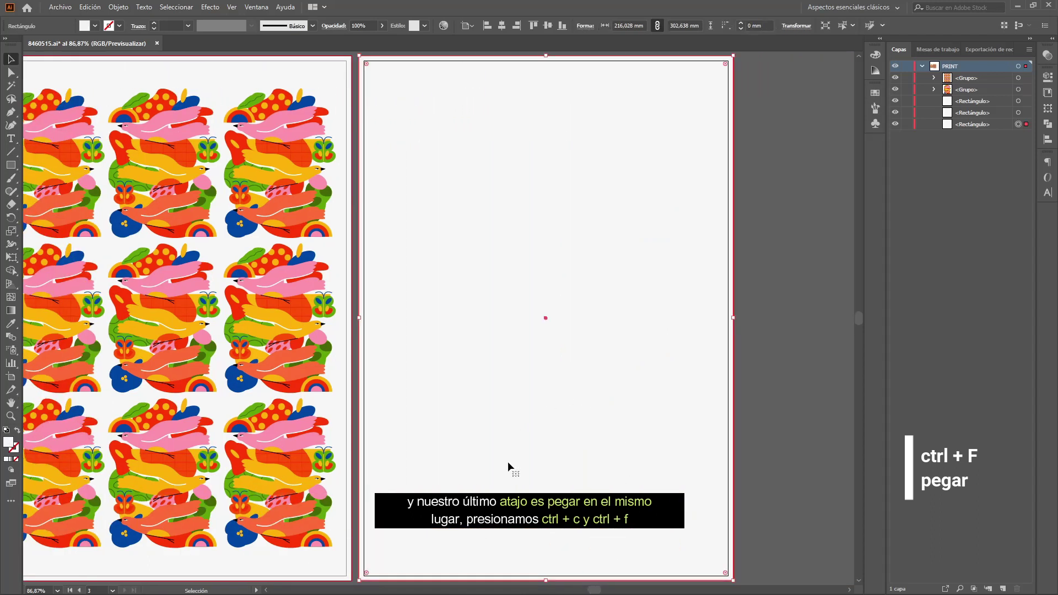
key(ctrl+f)
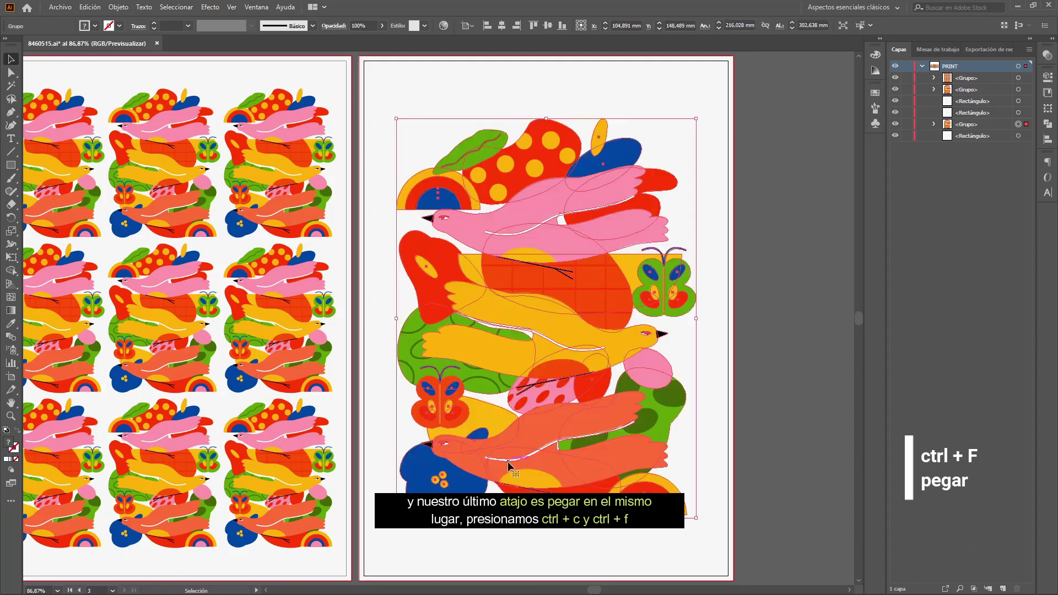
click(793, 331)
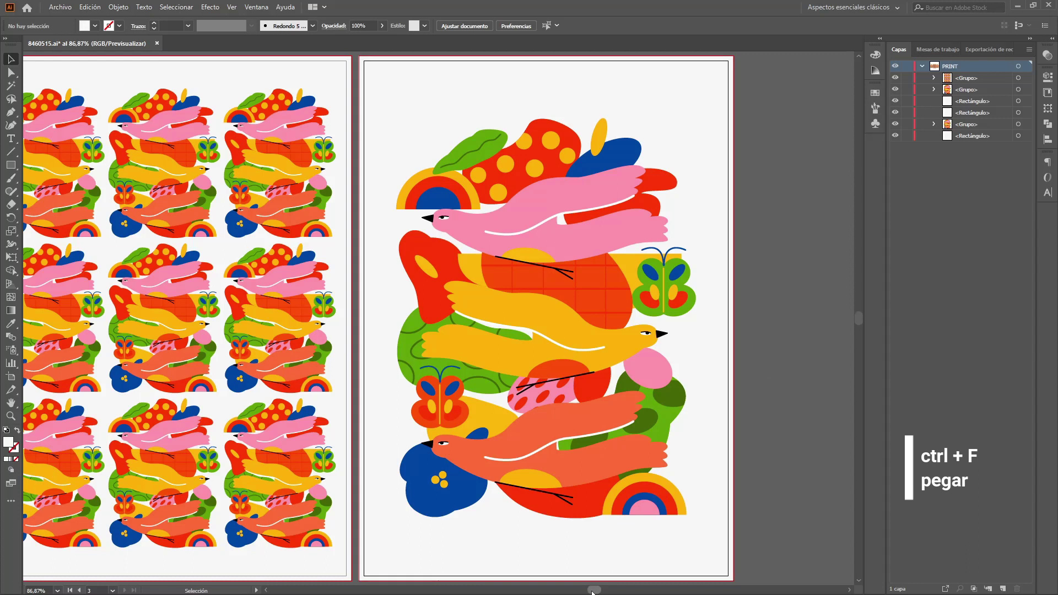
Step: Collapse the layer list and fit the second artboard in the window to review the grid
drag(593, 592, 576, 592)
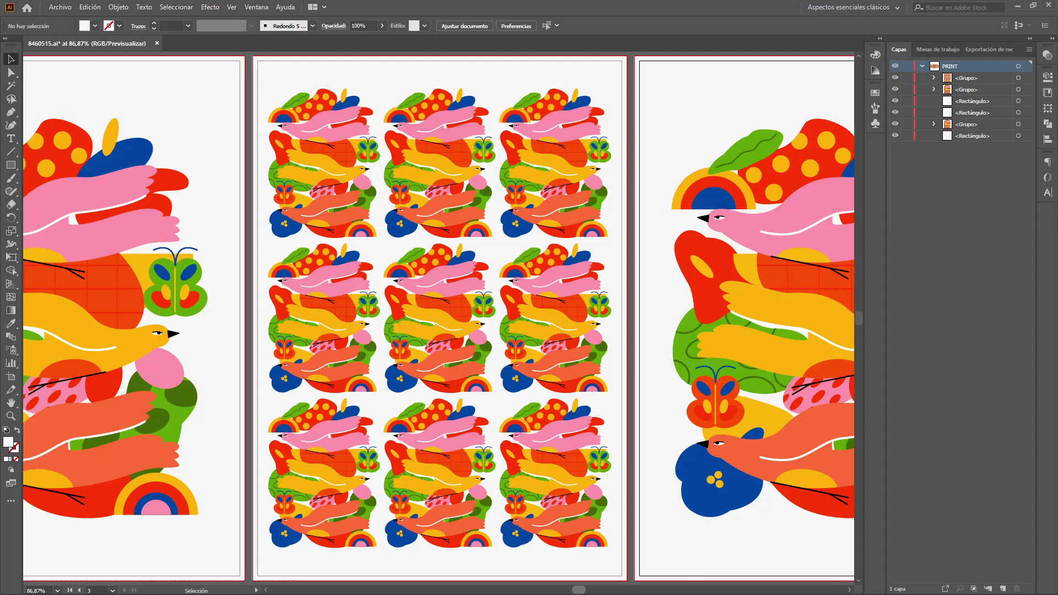
click(1030, 38)
click(531, 66)
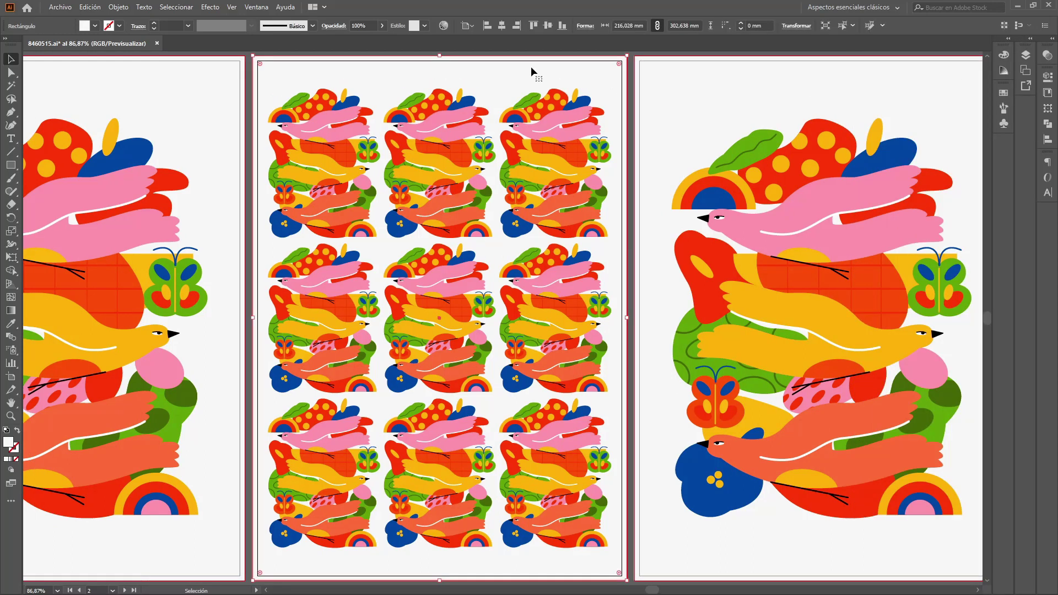
click(232, 7)
click(338, 166)
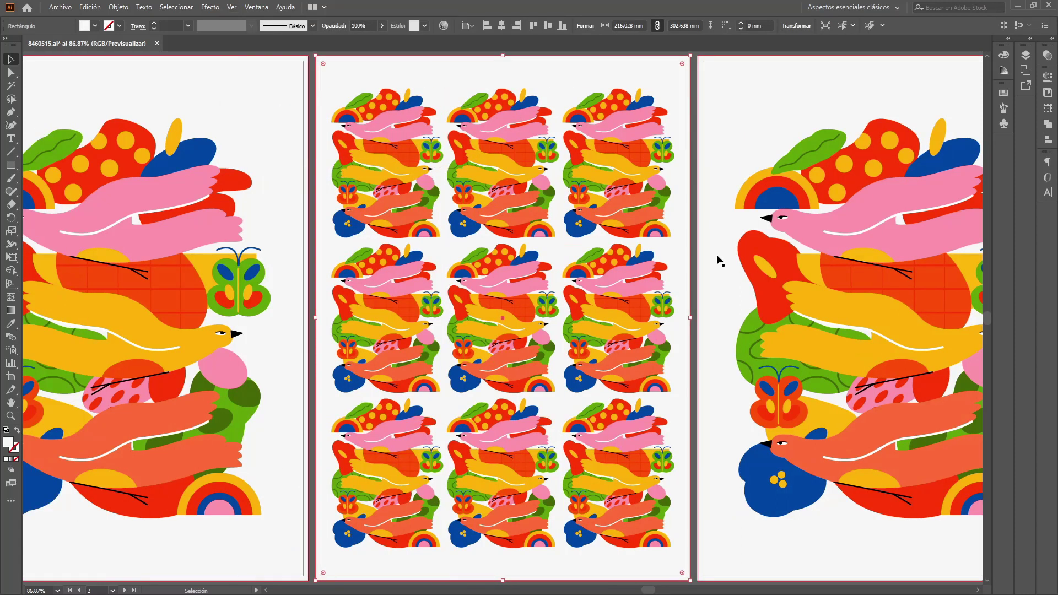